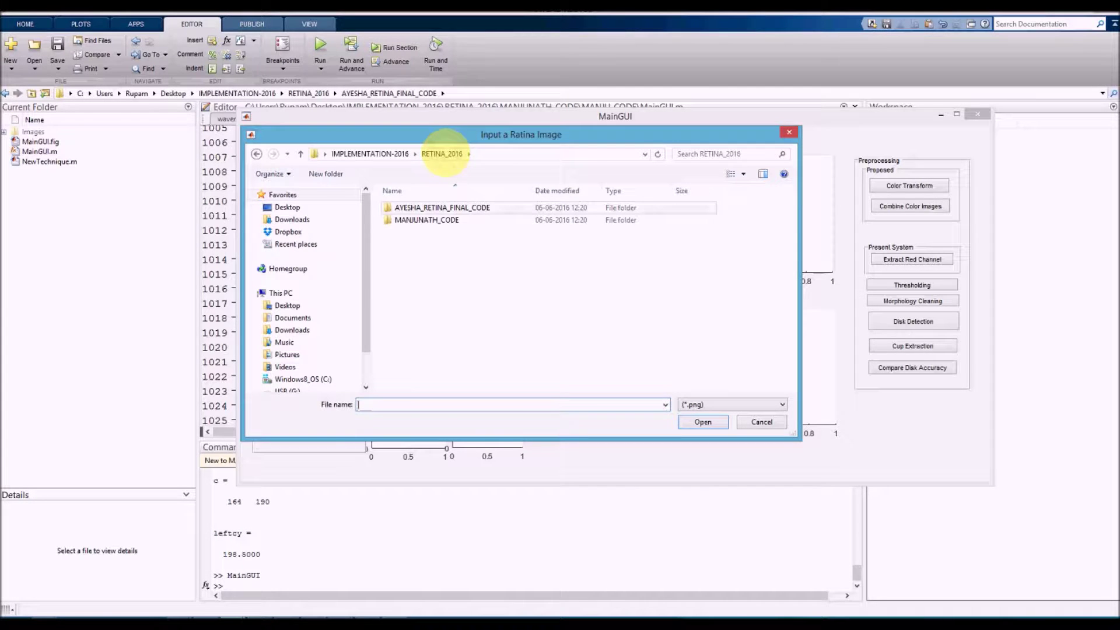
- Load drishtiGS_012 from IMAGE_DATABASE > DRISHTI_DISK > IMAGES into MainGUI
double_click(437, 208)
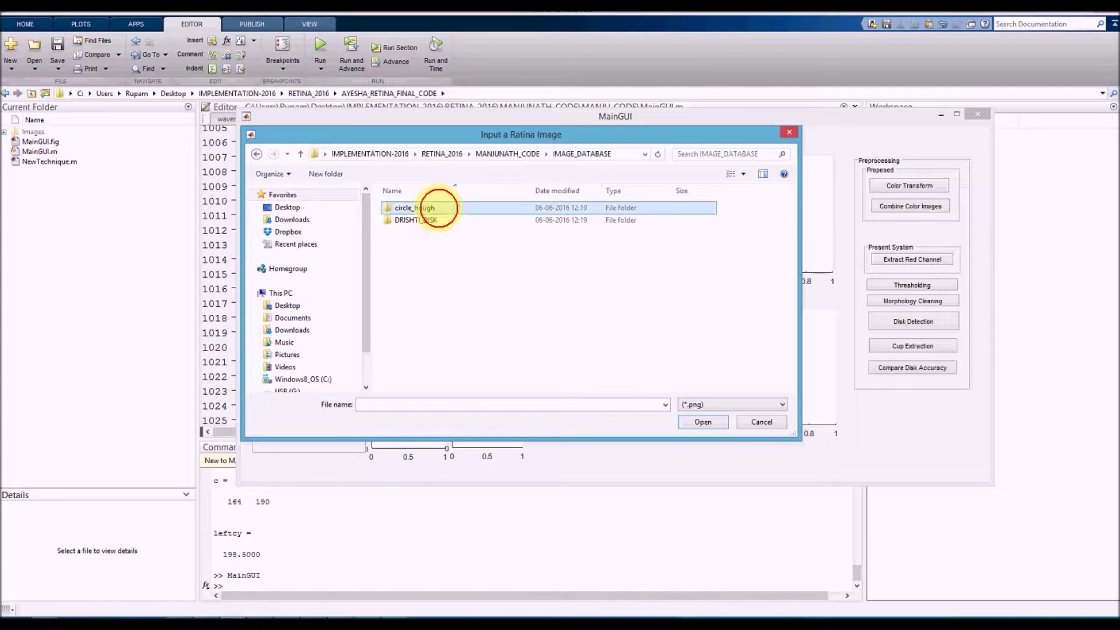
double_click(426, 220)
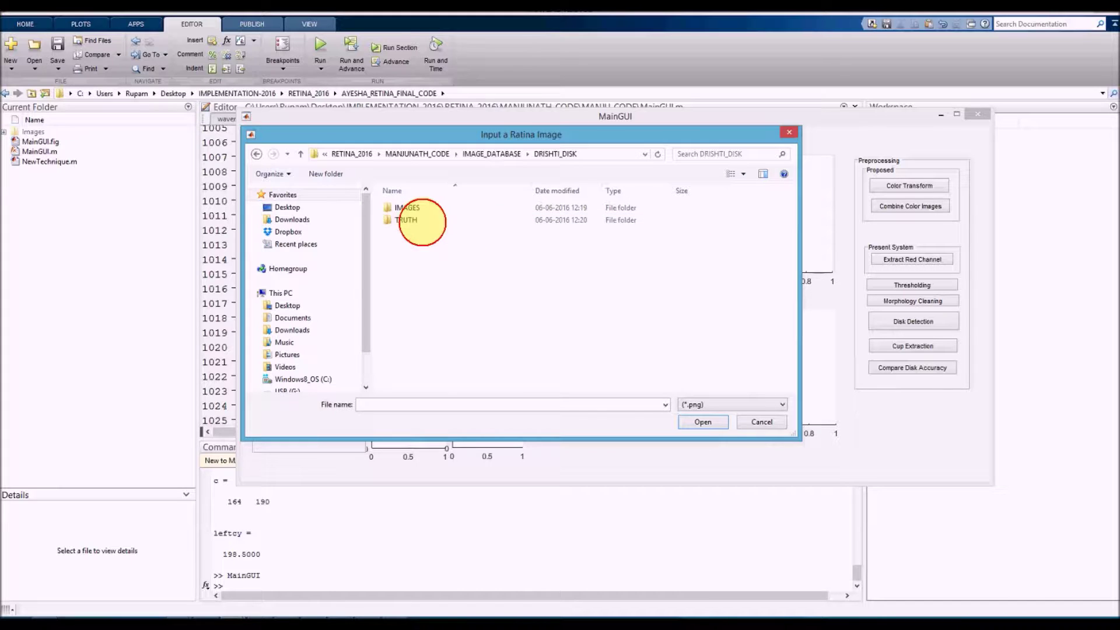
double_click(413, 208)
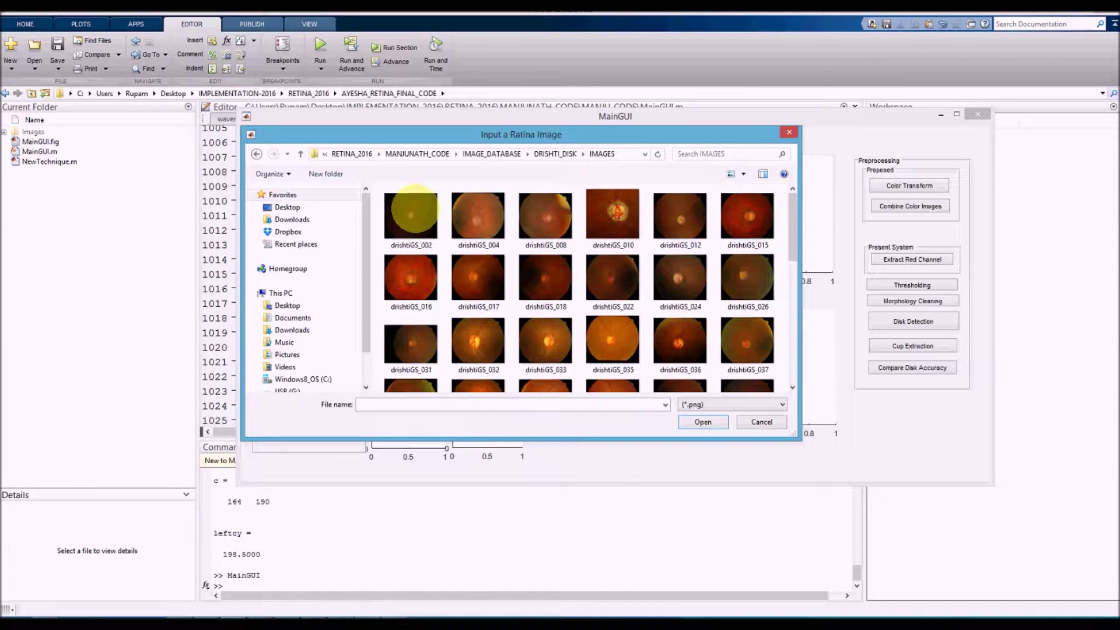
double_click(681, 215)
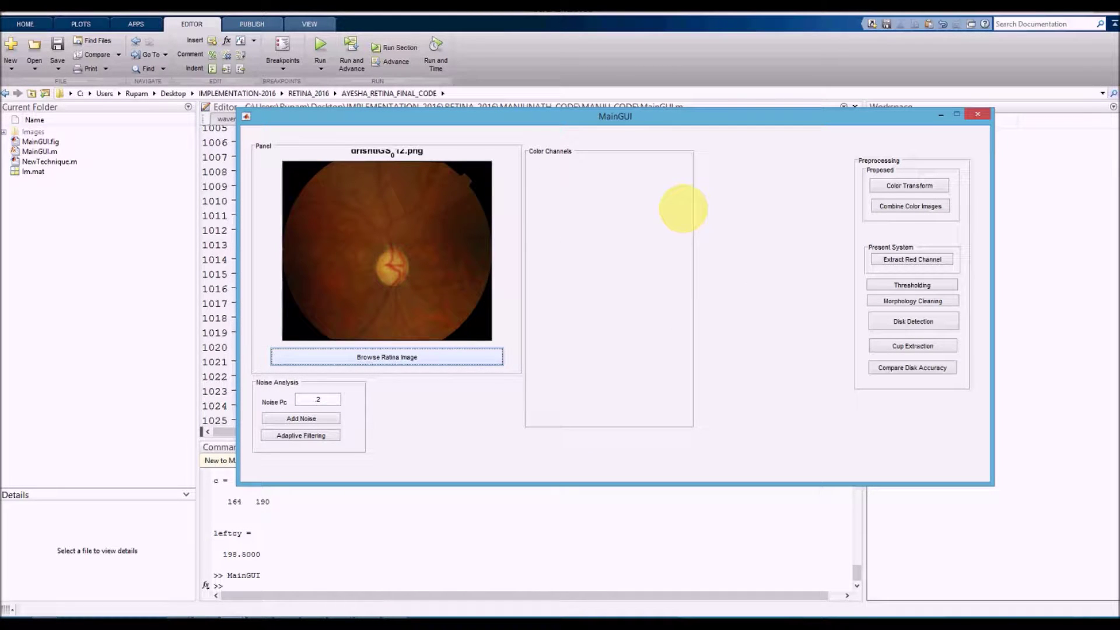
- Run Color Transform, Combine Color Images and Thresholding on the retina image
left_click(928, 186)
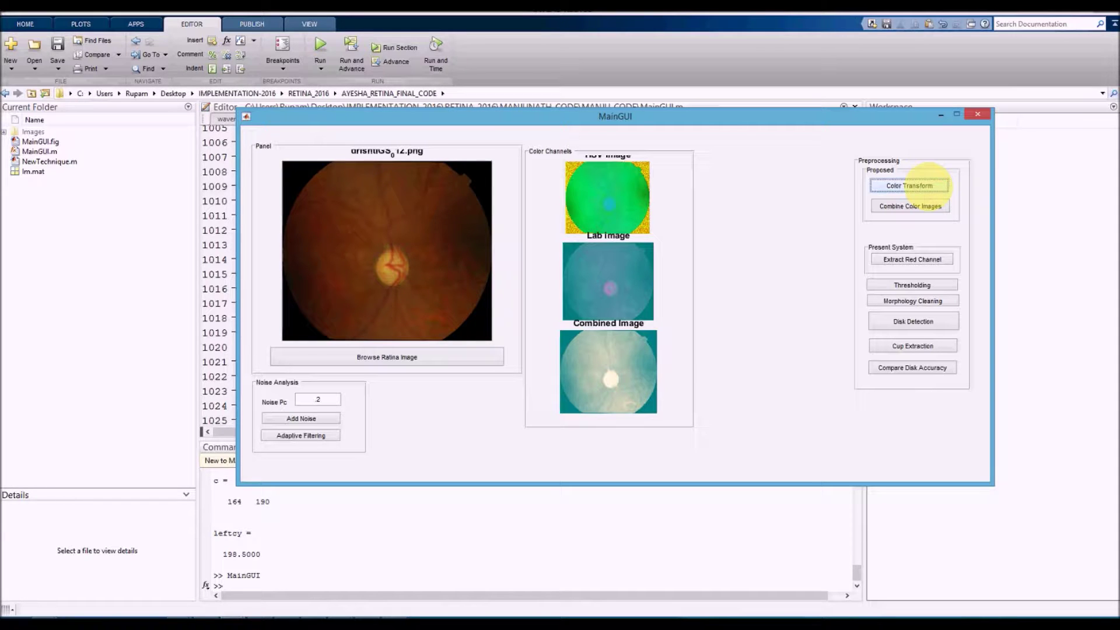
left_click(930, 206)
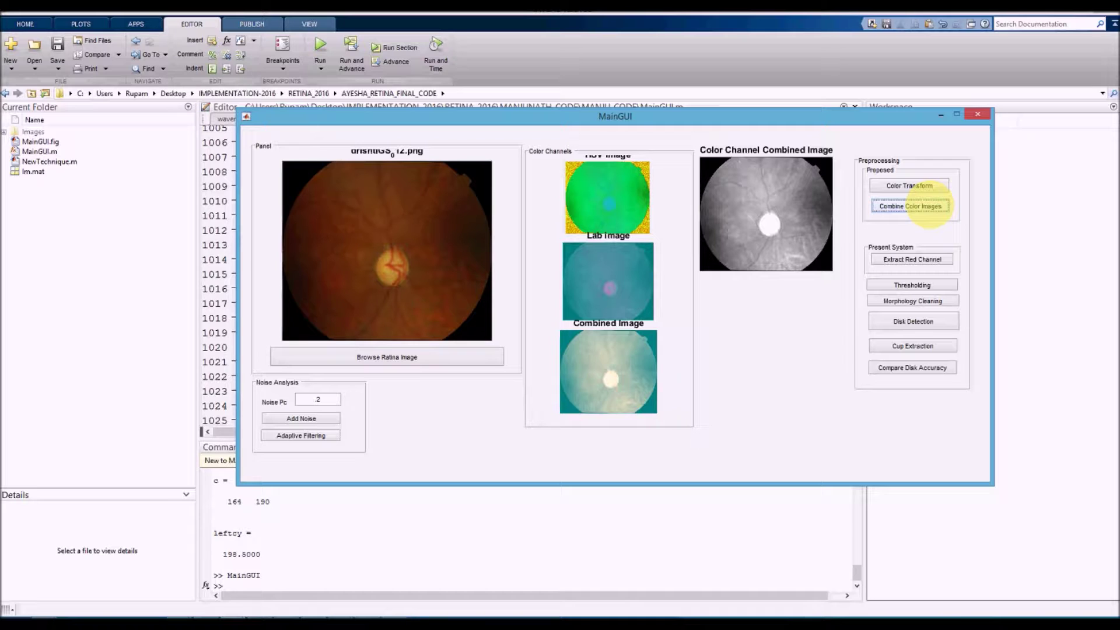
left_click(929, 284)
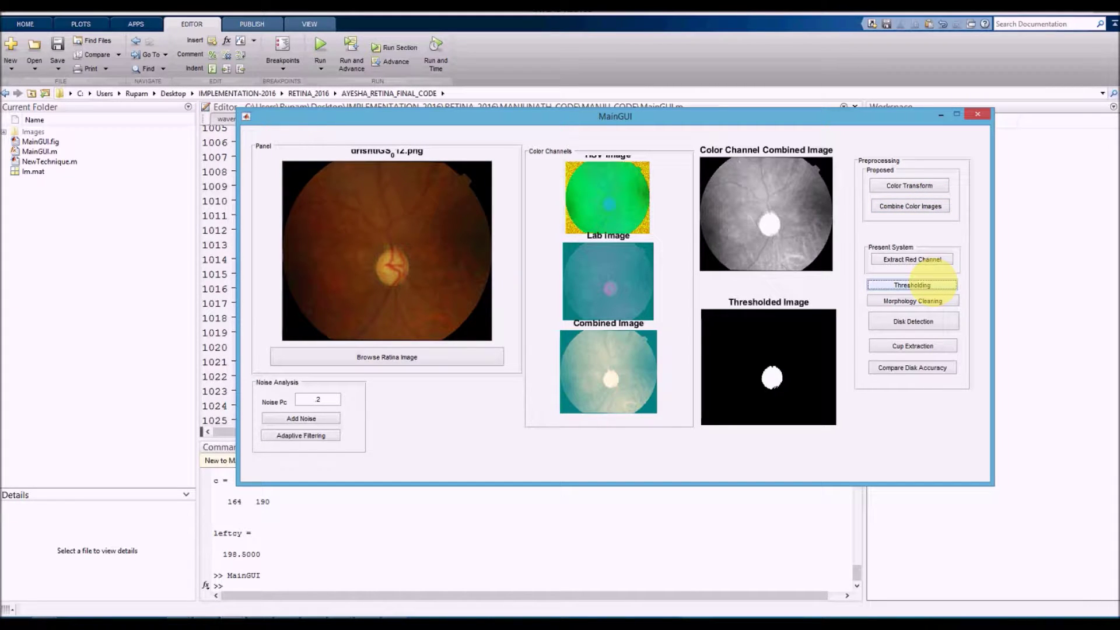
- Clean the candidate, detect the disc and cup (cdr 0.5727), then launch Compare Disk Accuracy
left_click(931, 301)
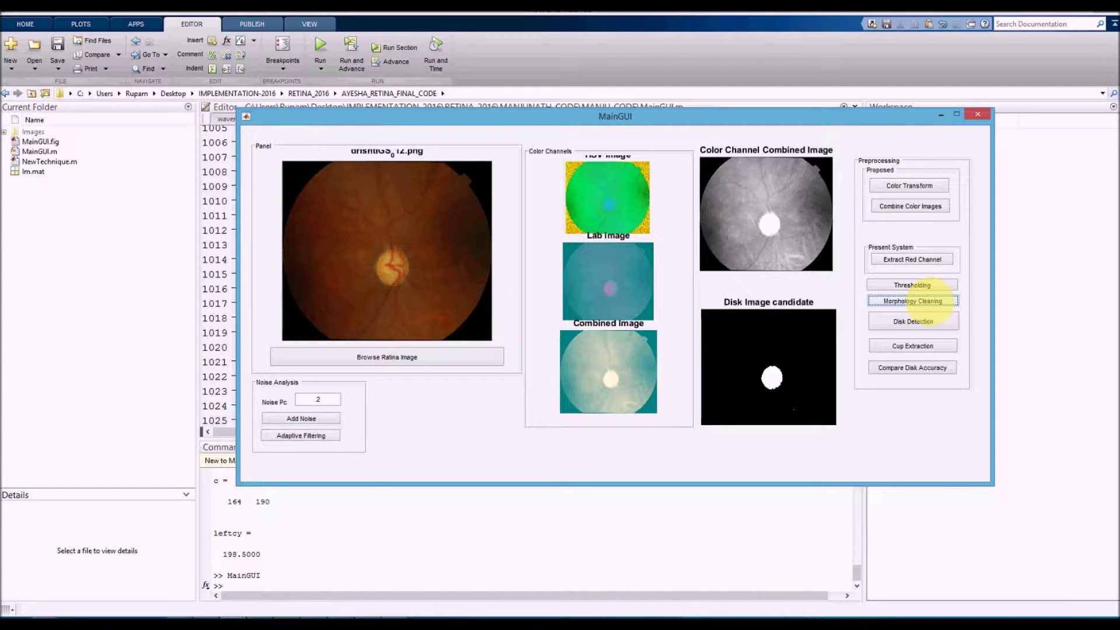
left_click(932, 322)
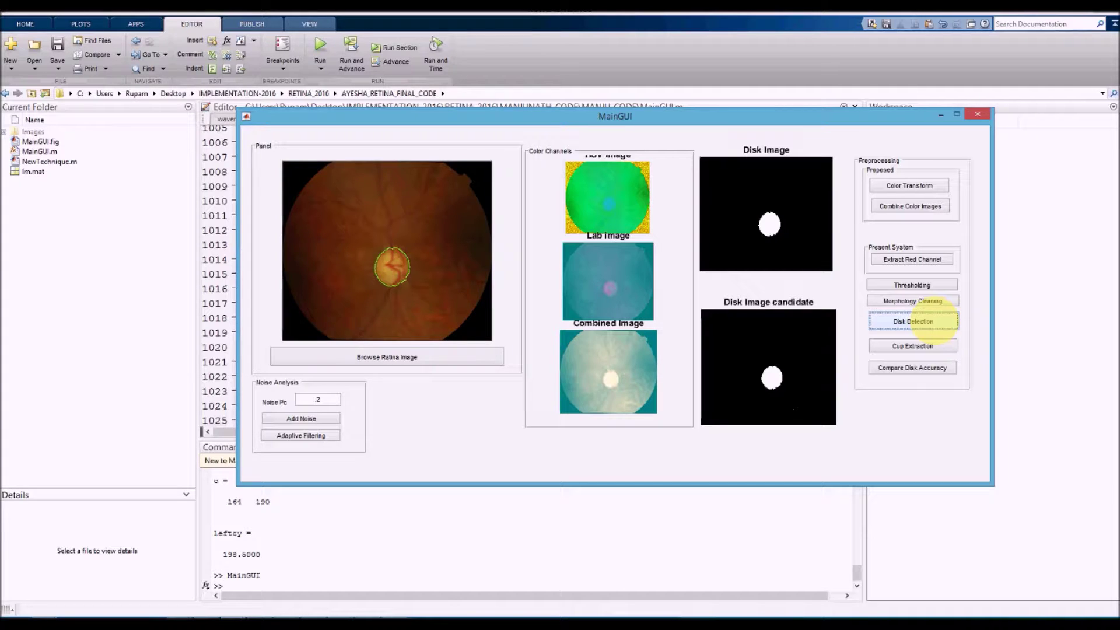
left_click(927, 344)
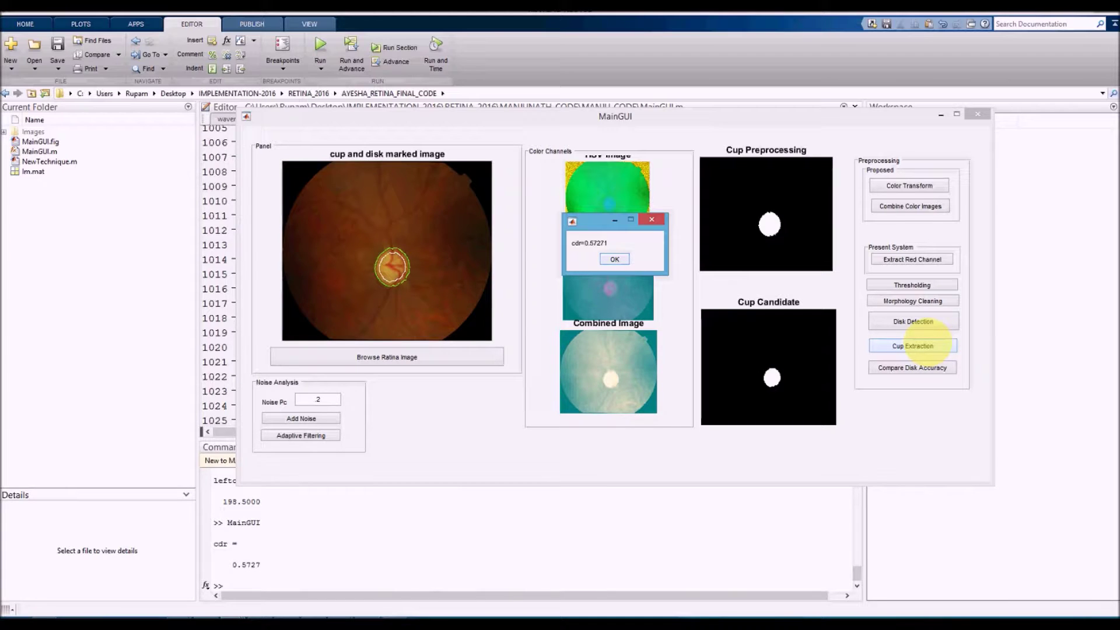
left_click(610, 259)
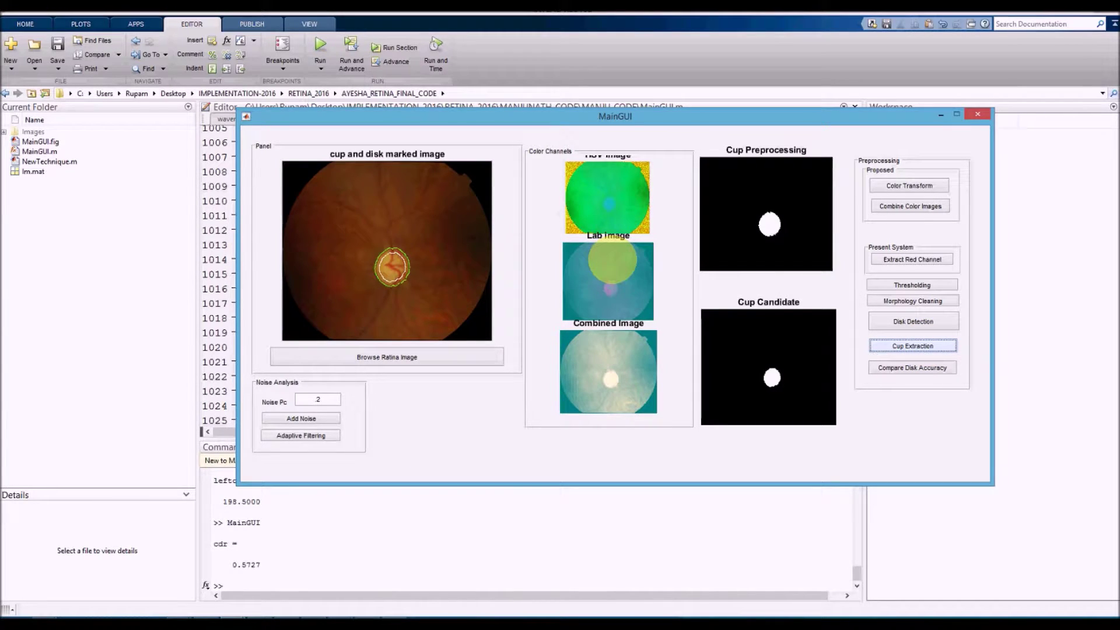
left_click(913, 367)
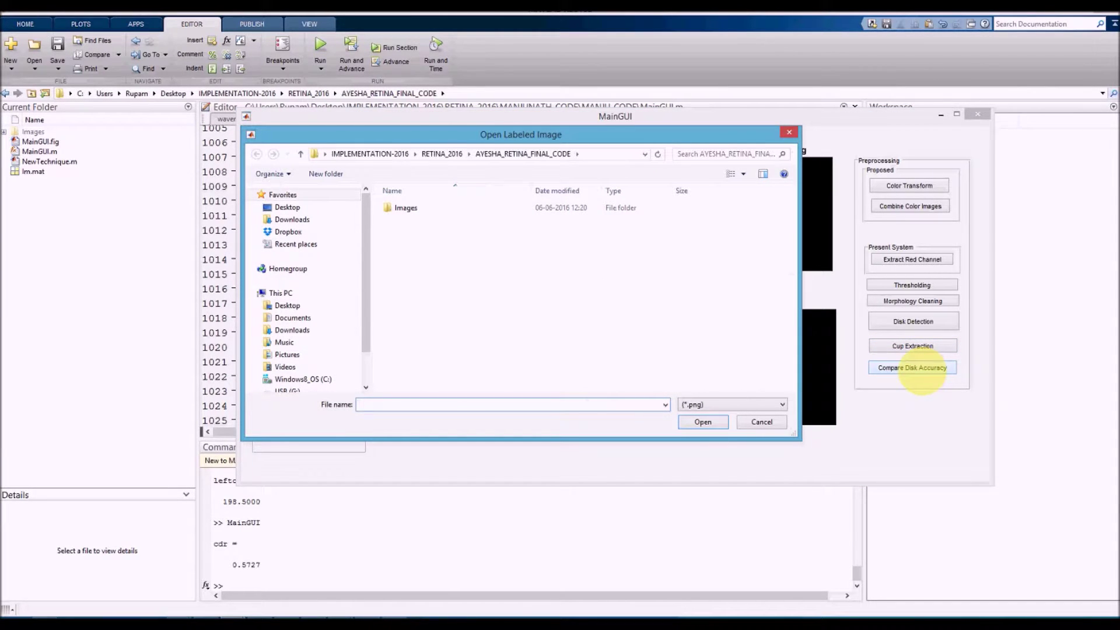
- Compare against TRUTH > drishtiGS_012 > SoftMap ODsegSoftmap, getting 99.9057 % disk accuracy
left_click(442, 153)
double_click(438, 221)
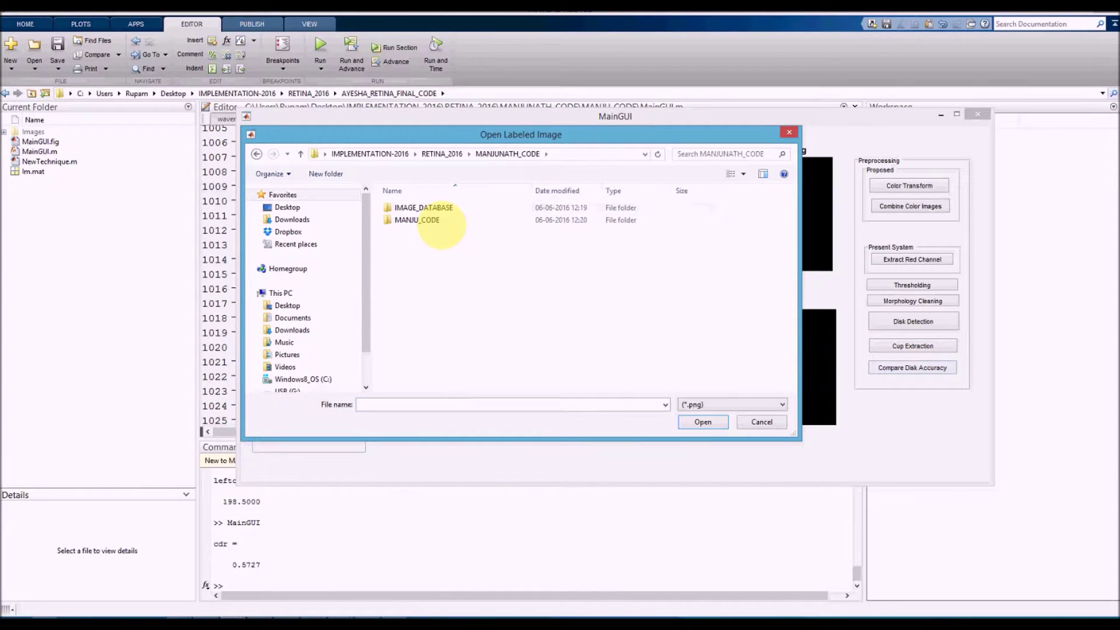
double_click(431, 208)
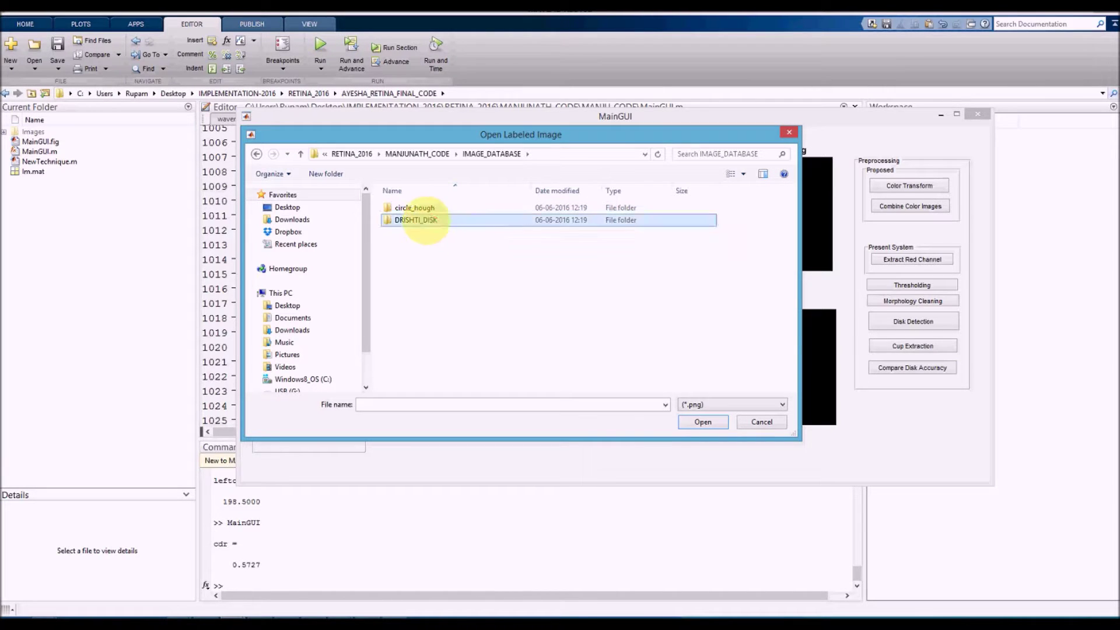
double_click(420, 220)
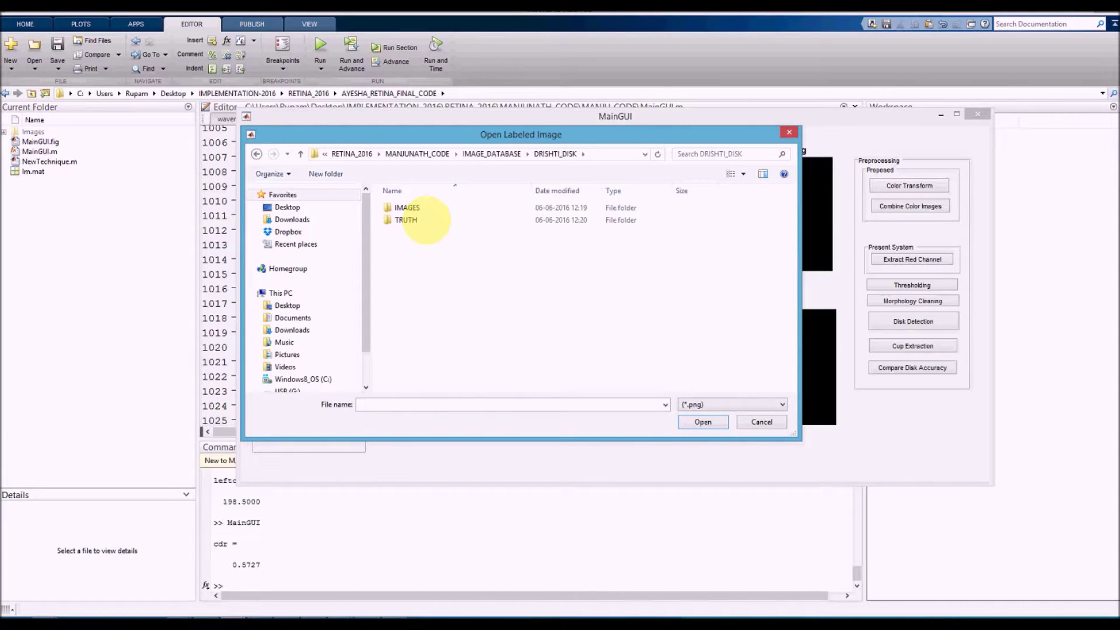
double_click(418, 220)
double_click(423, 256)
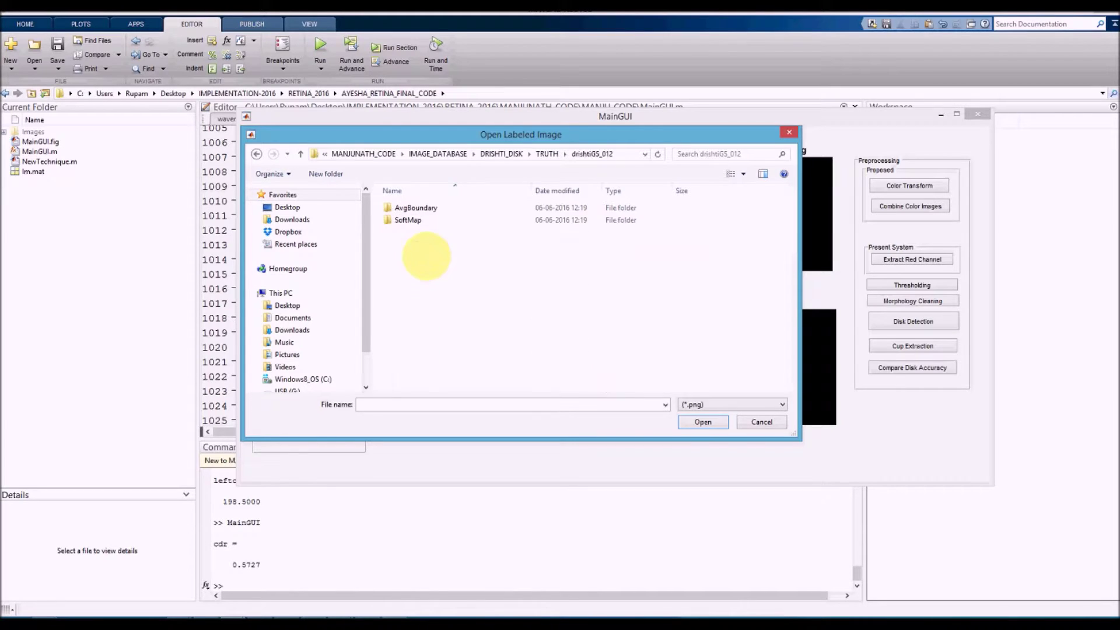
left_click(408, 220)
double_click(410, 221)
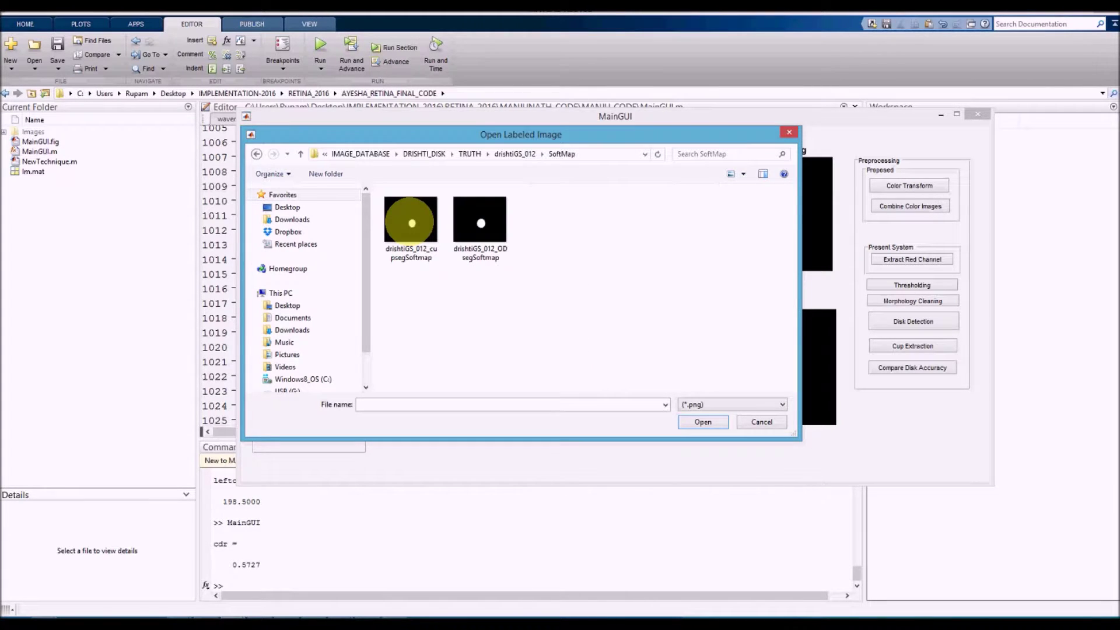
double_click(481, 223)
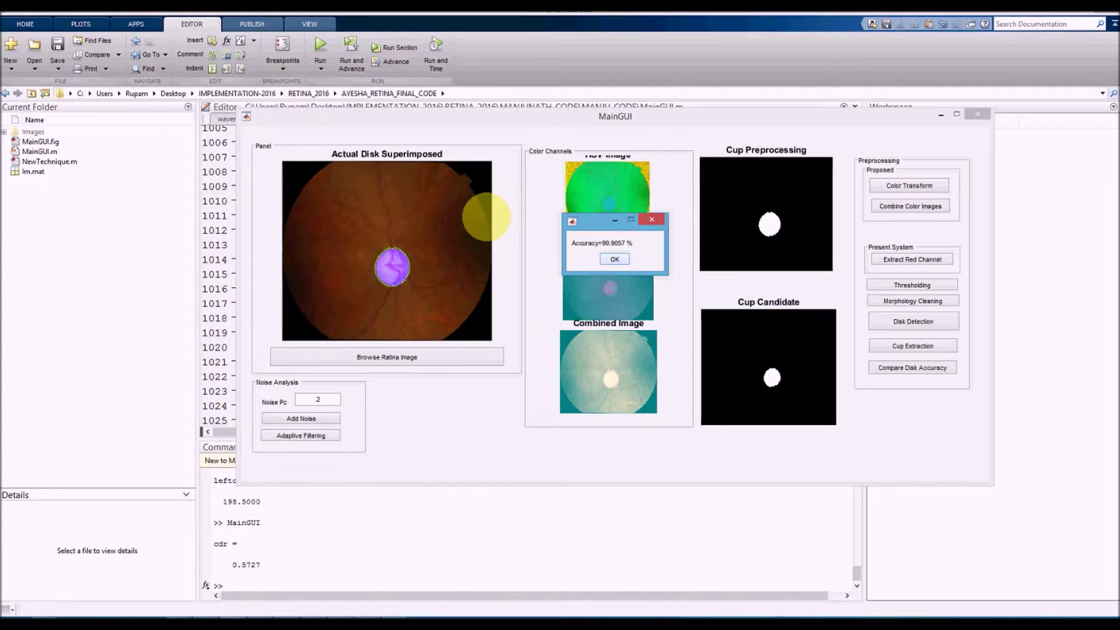
left_click(615, 257)
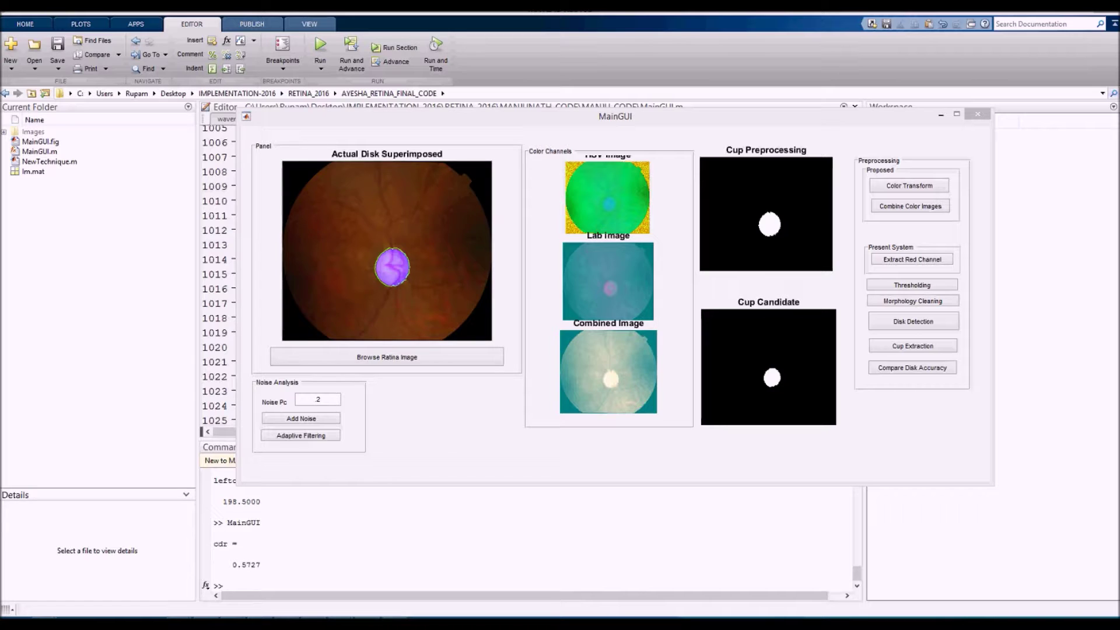
- Run Extract Red Channel, Thresholding, Morphology Cleaning, Disk Detection and Cup Extraction, giving cdr 0.5388
left_click(931, 258)
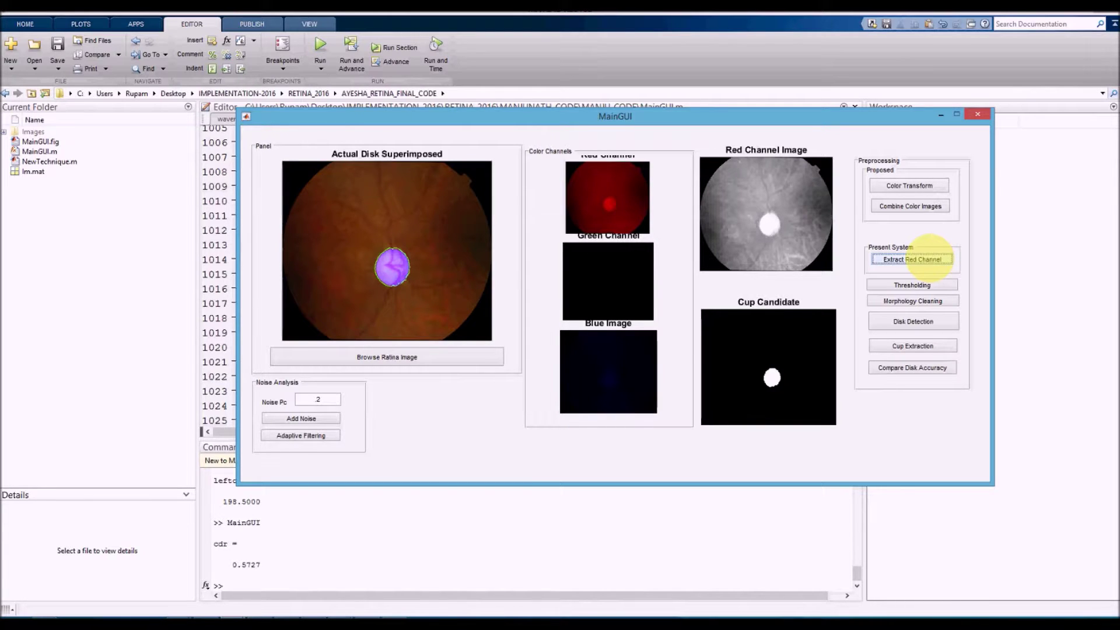
left_click(951, 285)
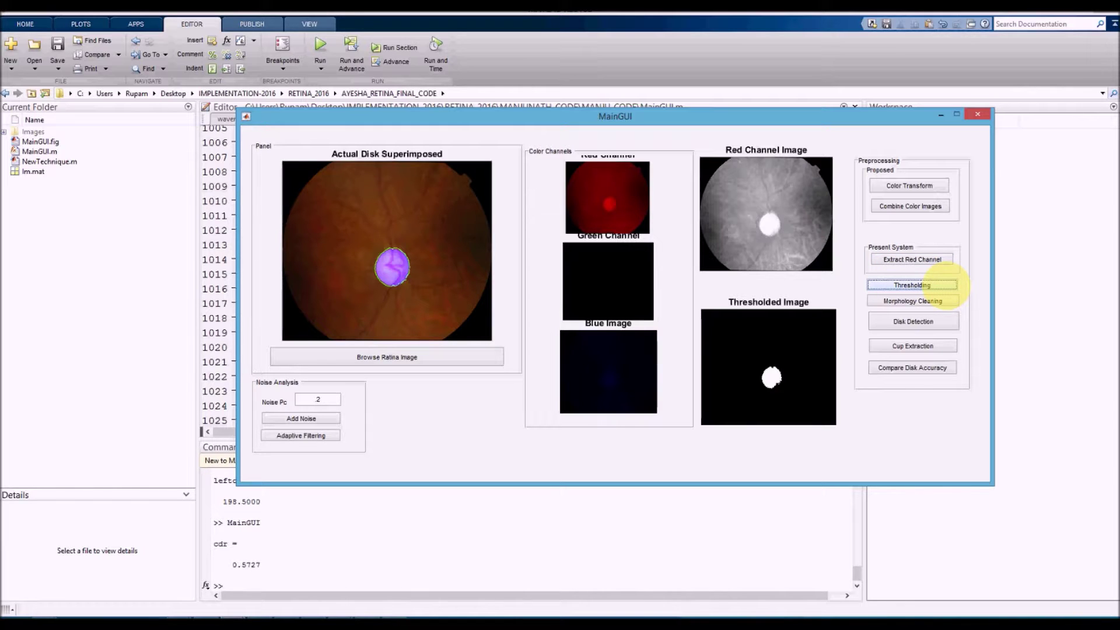
left_click(948, 301)
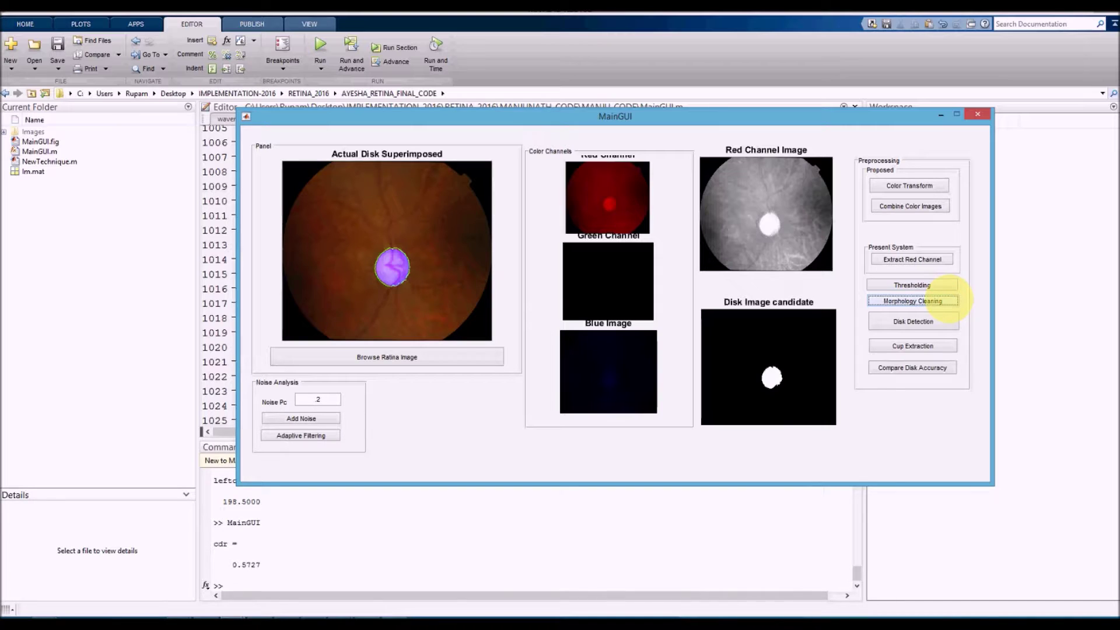
left_click(928, 321)
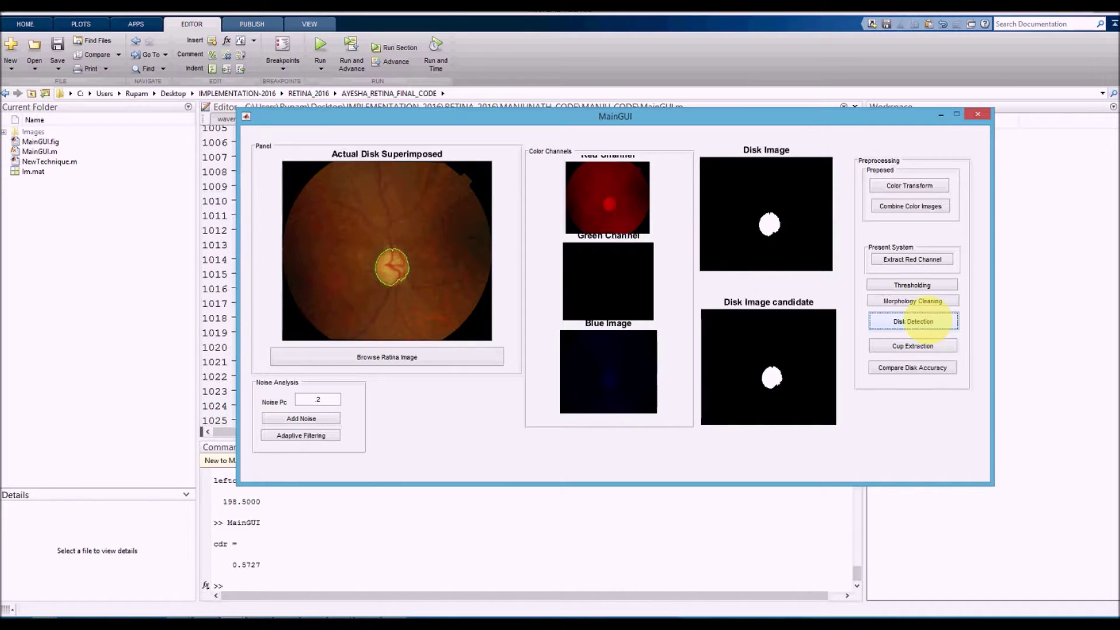
left_click(932, 346)
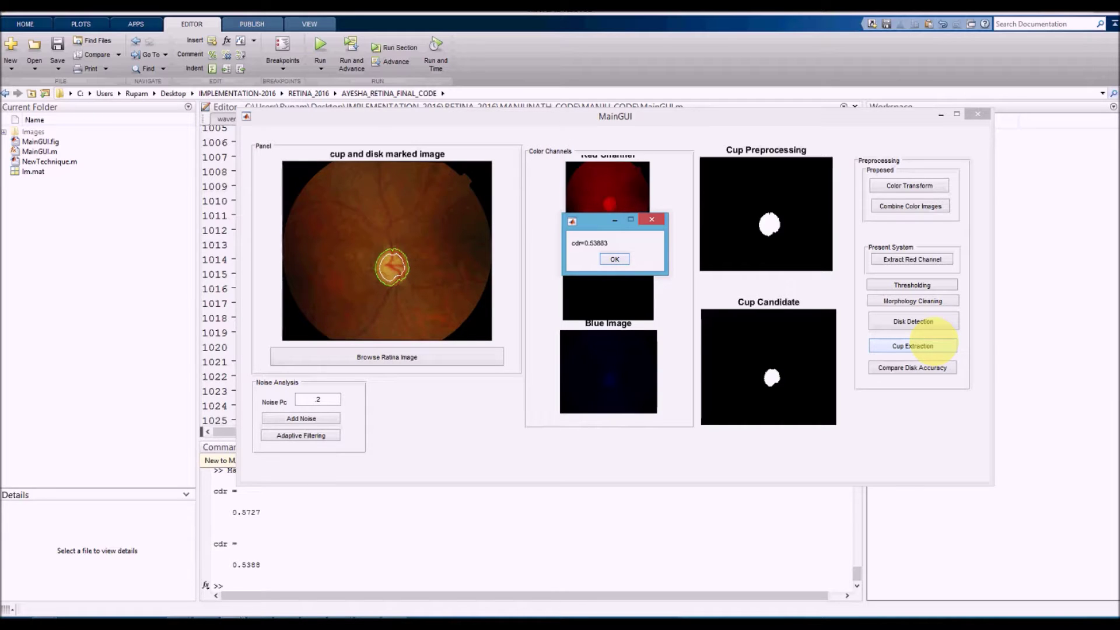
left_click(617, 260)
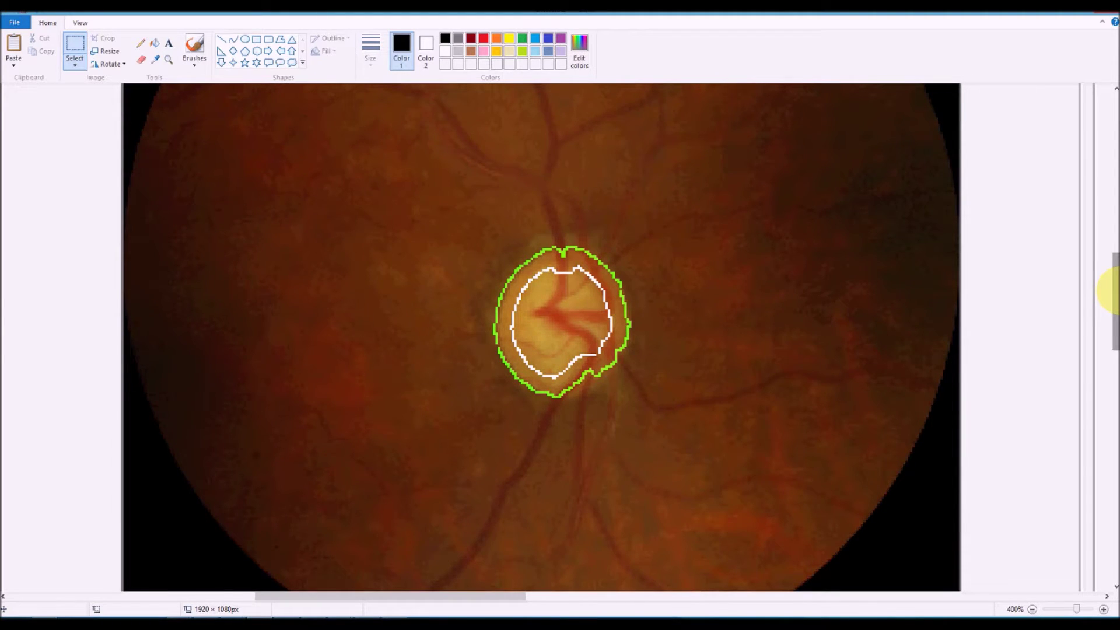
- Draw black pencil loops below and above the disc outline in Paint
left_click(140, 43)
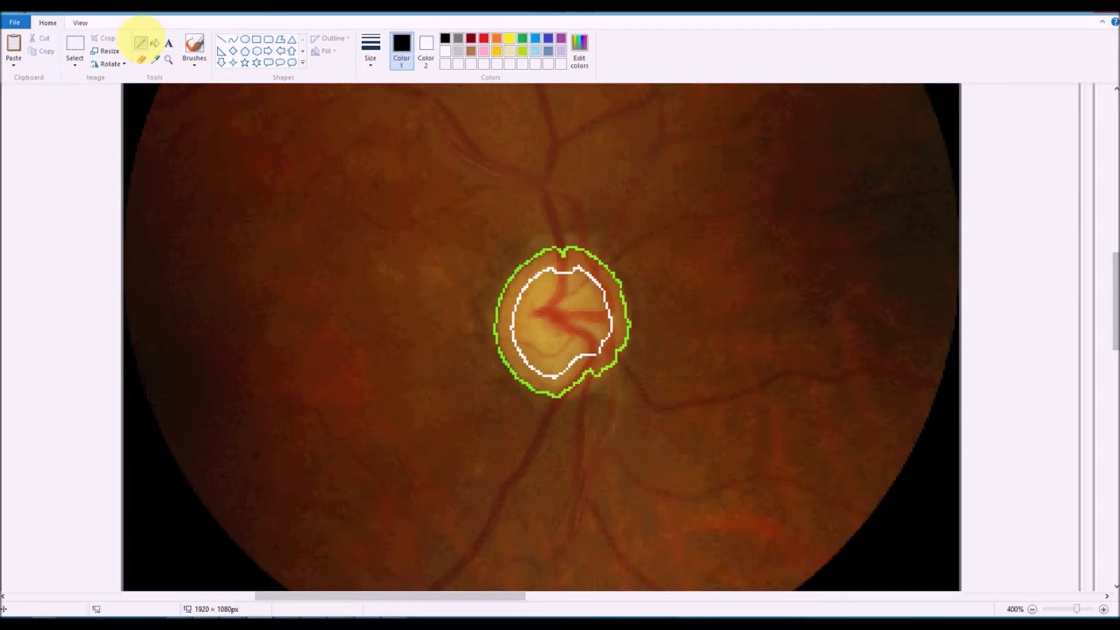
mouse_move(606, 368)
left_mouse_down()
mouse_move(569, 379)
mouse_move(601, 401)
mouse_move(611, 346)
left_mouse_up()
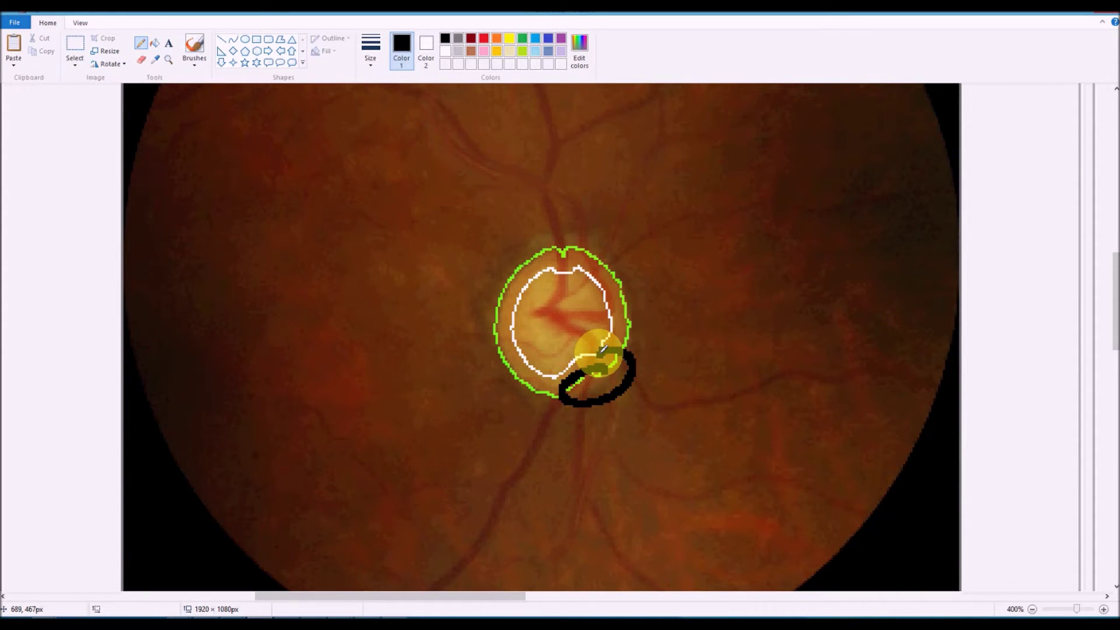
mouse_move(603, 225)
left_mouse_down()
mouse_move(513, 243)
mouse_move(593, 253)
mouse_move(593, 217)
left_mouse_up()
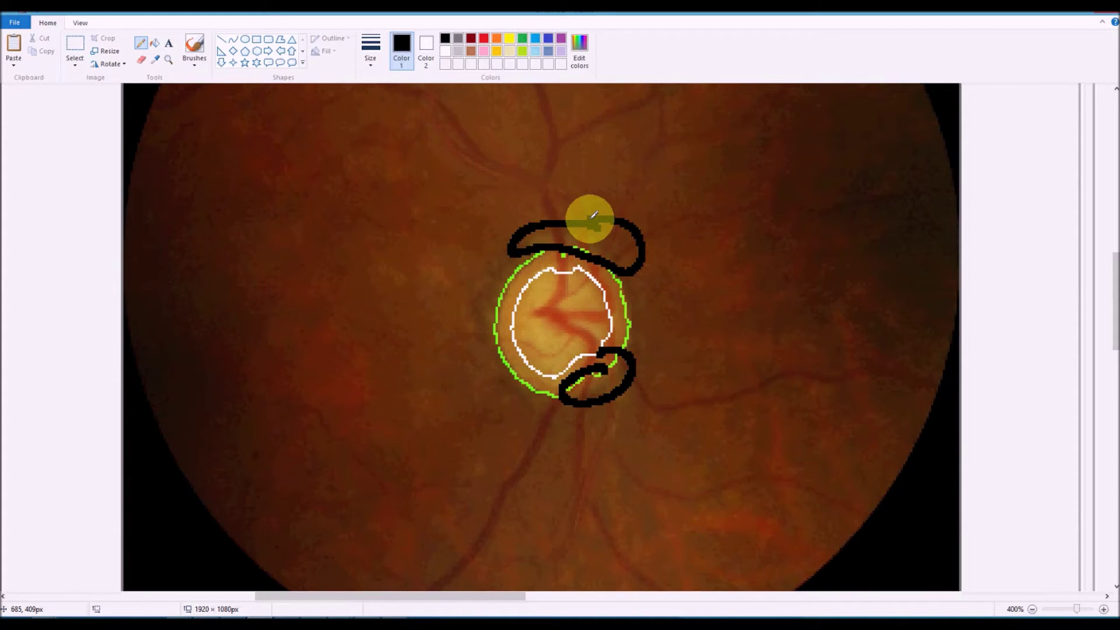
left_click(349, 572)
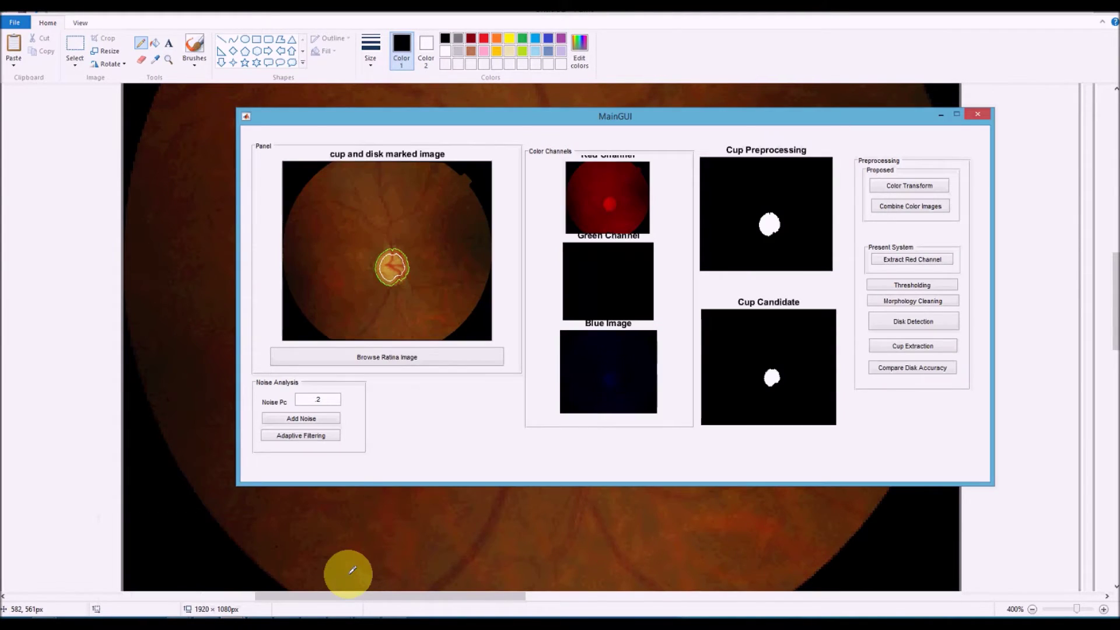
- Compare the red-channel disk against drishtiGS_012's ODsegSoftmap, yielding 95.5465 % accuracy
left_click(933, 368)
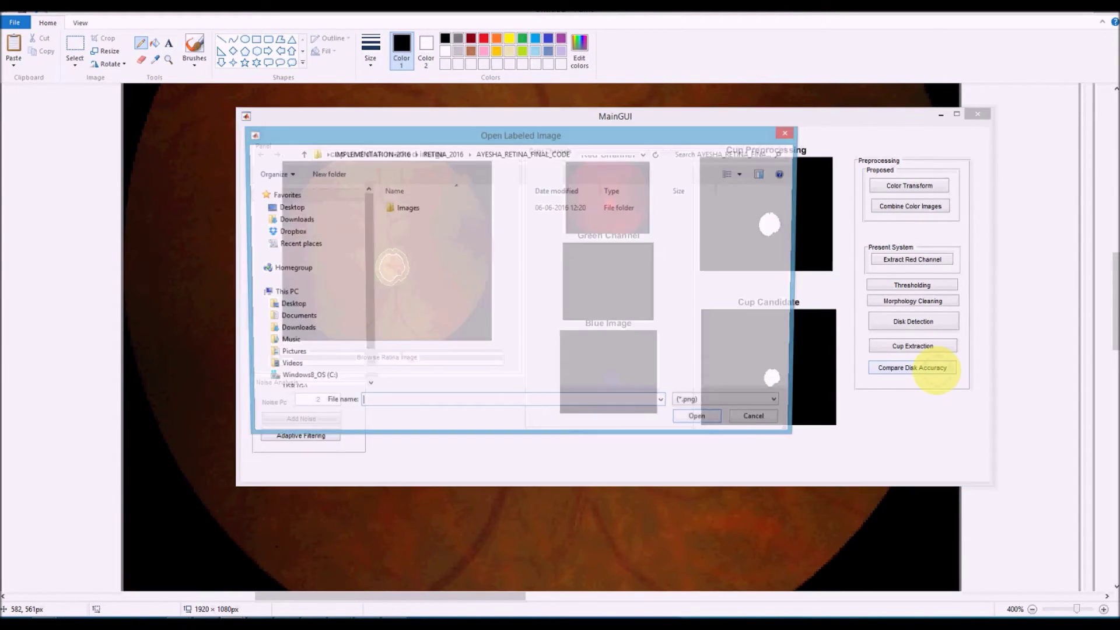
left_click(442, 153)
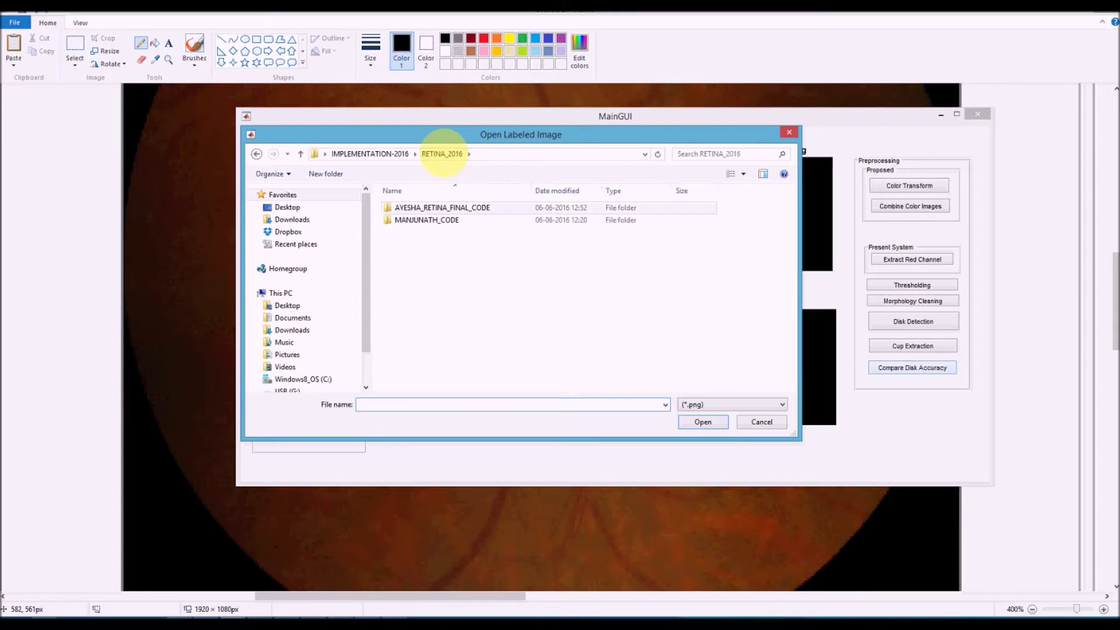
double_click(442, 220)
double_click(441, 208)
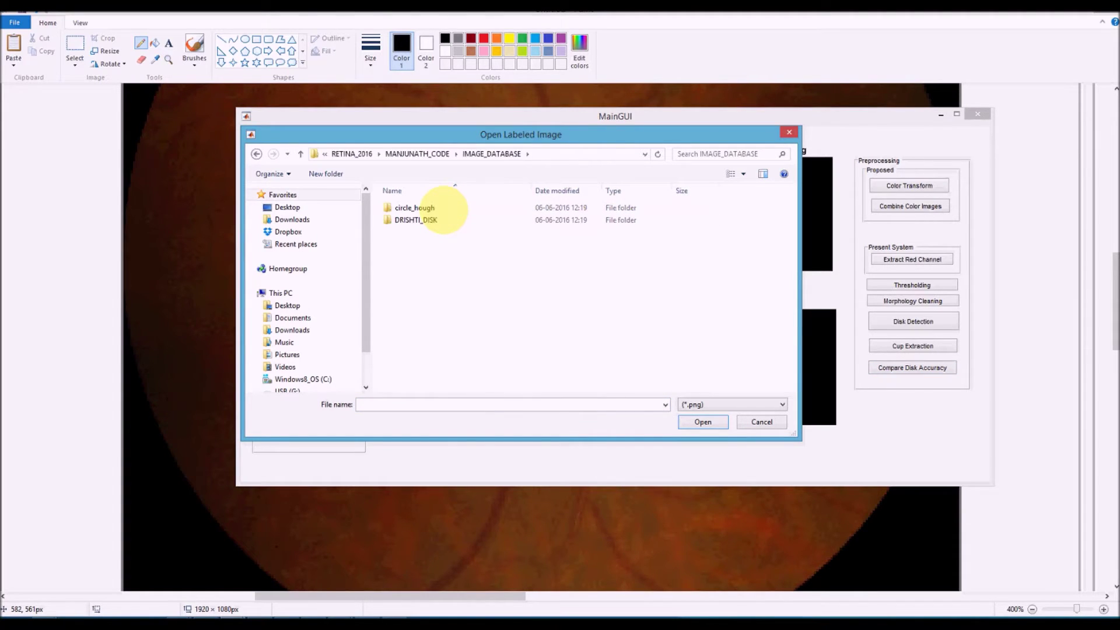
double_click(438, 219)
double_click(415, 219)
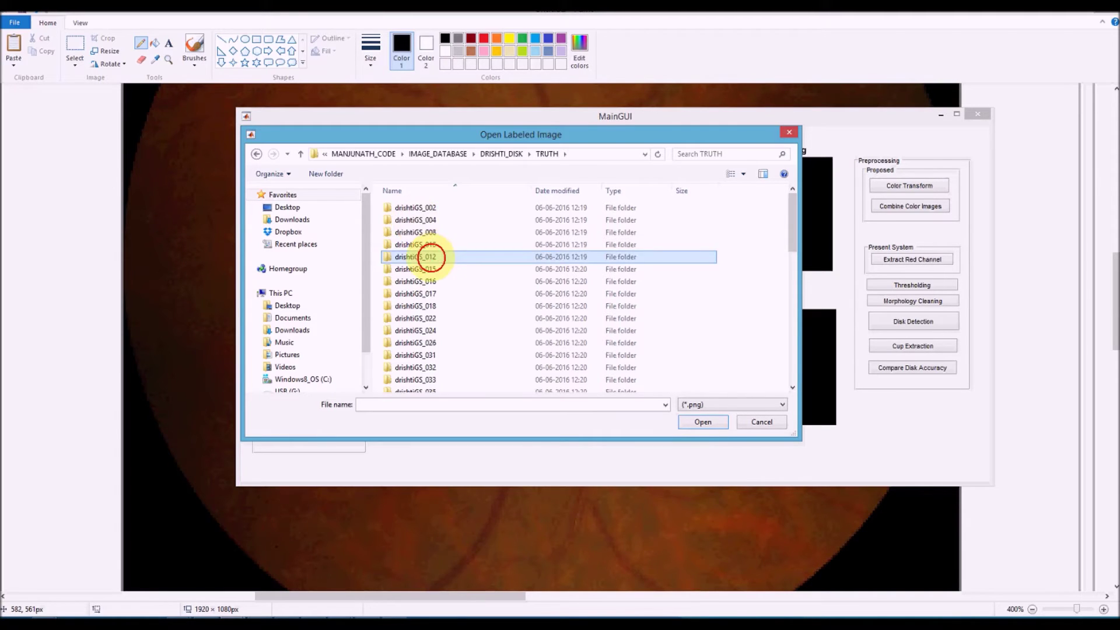
double_click(430, 256)
double_click(409, 220)
double_click(481, 214)
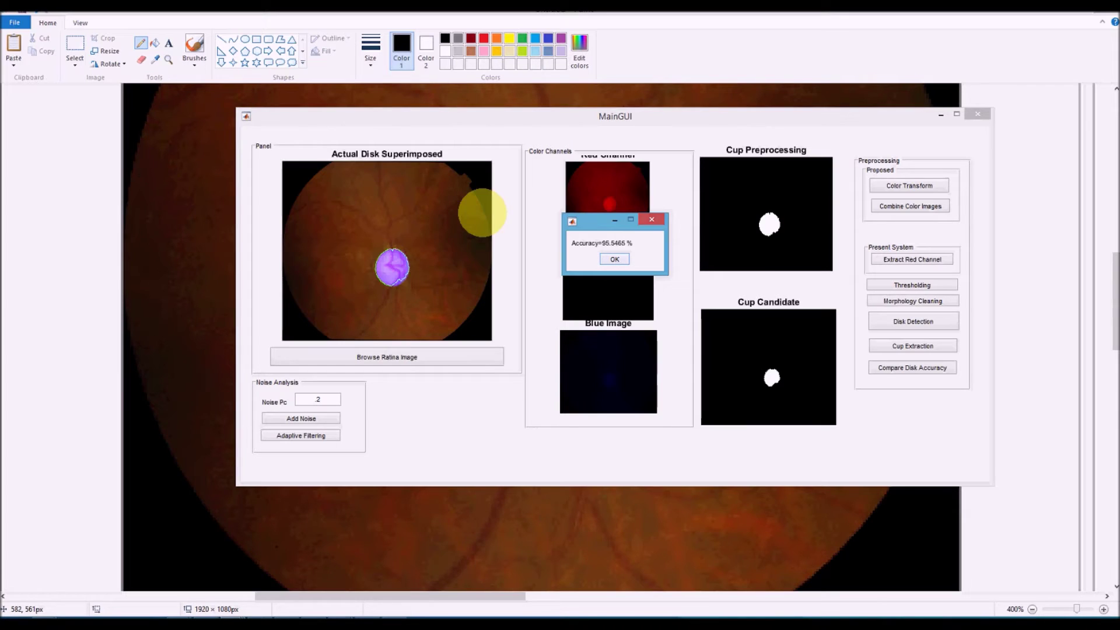
- Bring back and close the 95.5465 % Accuracy message box
key("Return")
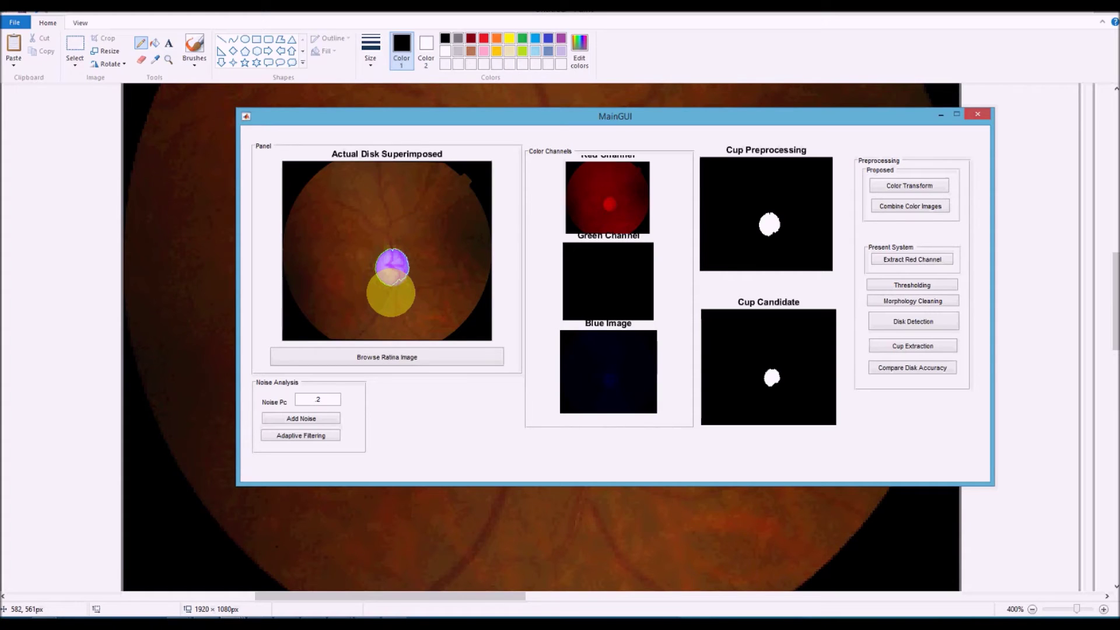
mouse_move(233, 613)
left_click(391, 540)
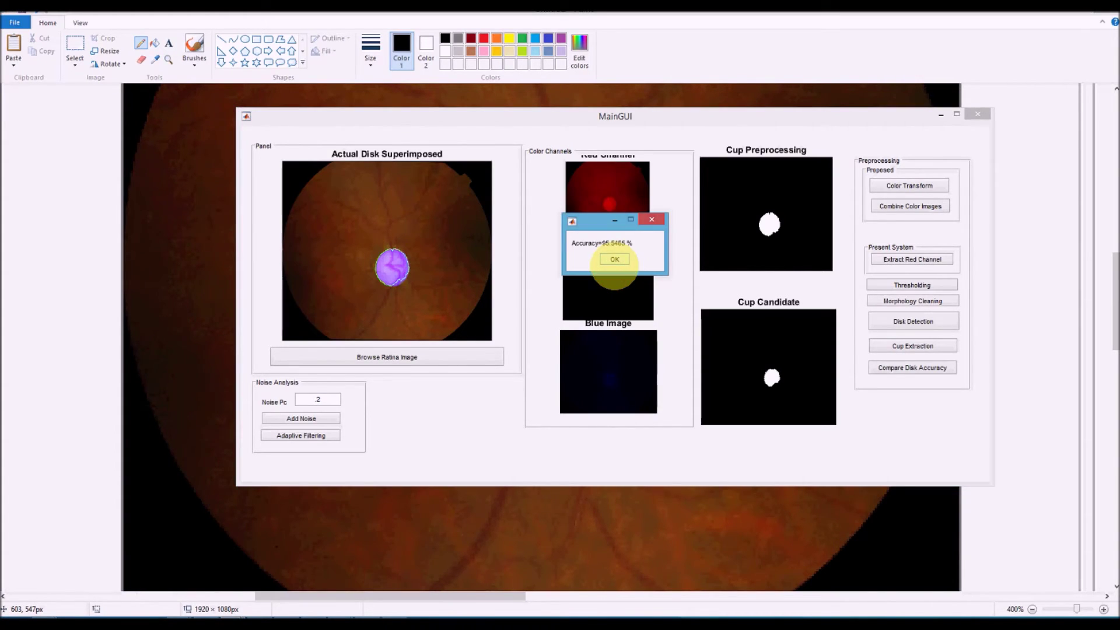
left_click(615, 260)
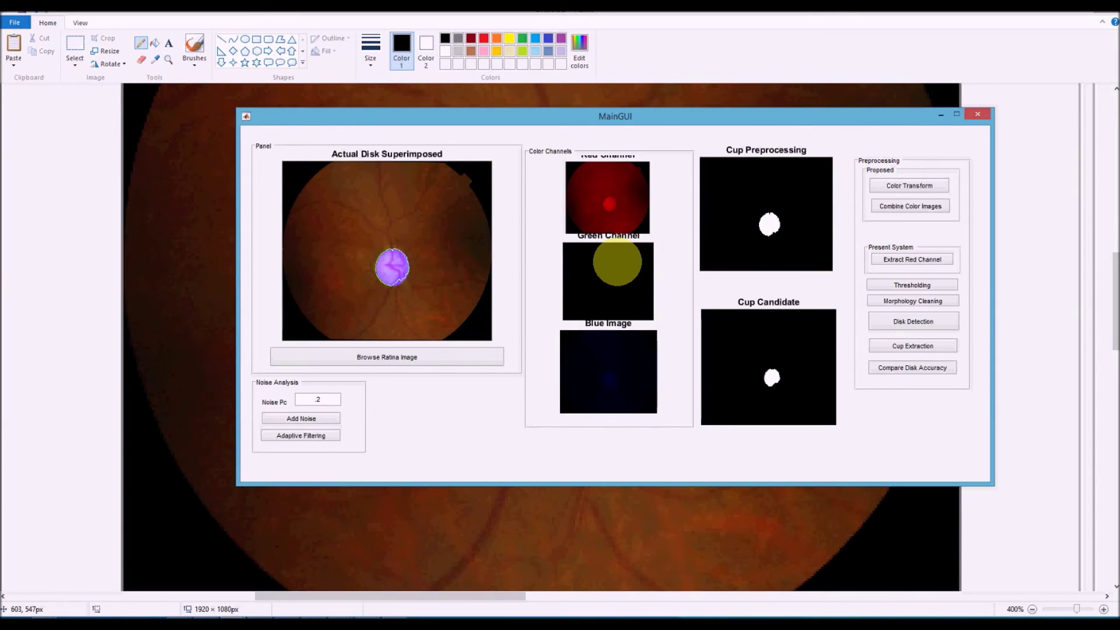